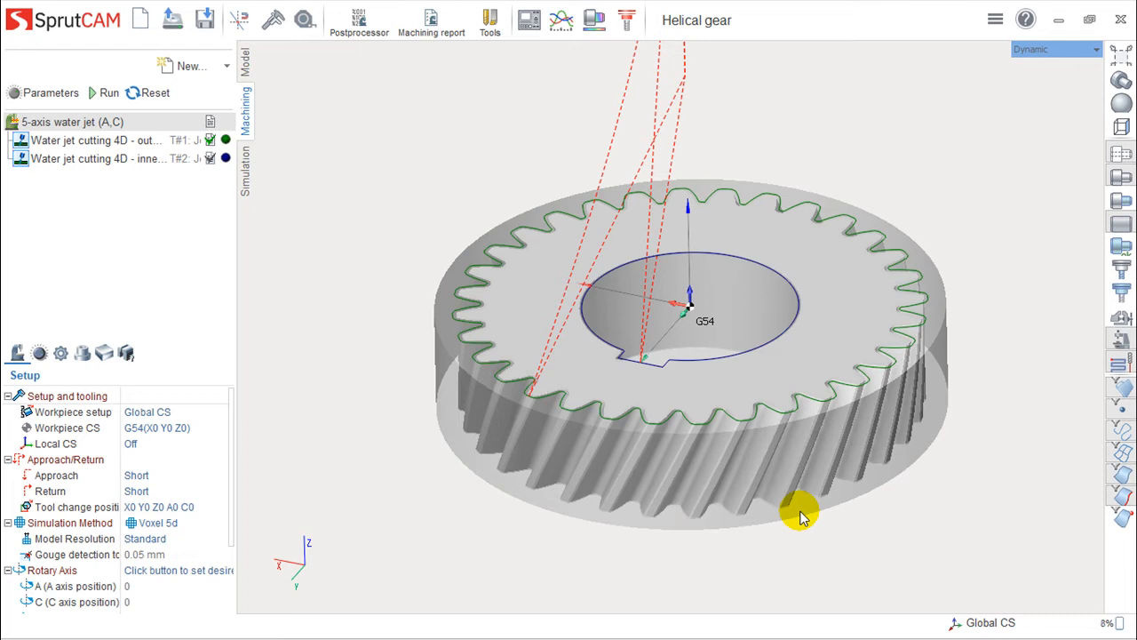
Compare the toolpaths of the outer helic and inner hole water jet cutting operations on the helical gear
mouse_move(700, 401)
middle_mouse_down()
mouse_move(689, 426)
mouse_move(708, 407)
middle_mouse_up()
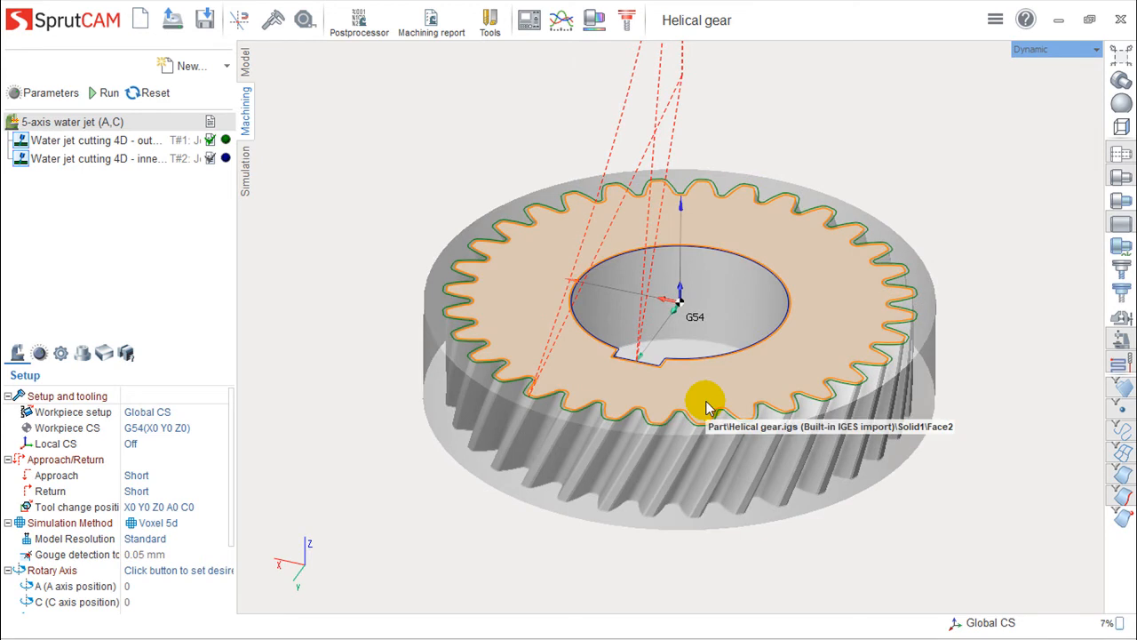
scroll(786, 361, "down", 1)
scroll(767, 363, "up", 2)
middle_click_drag(764, 364, 723, 364)
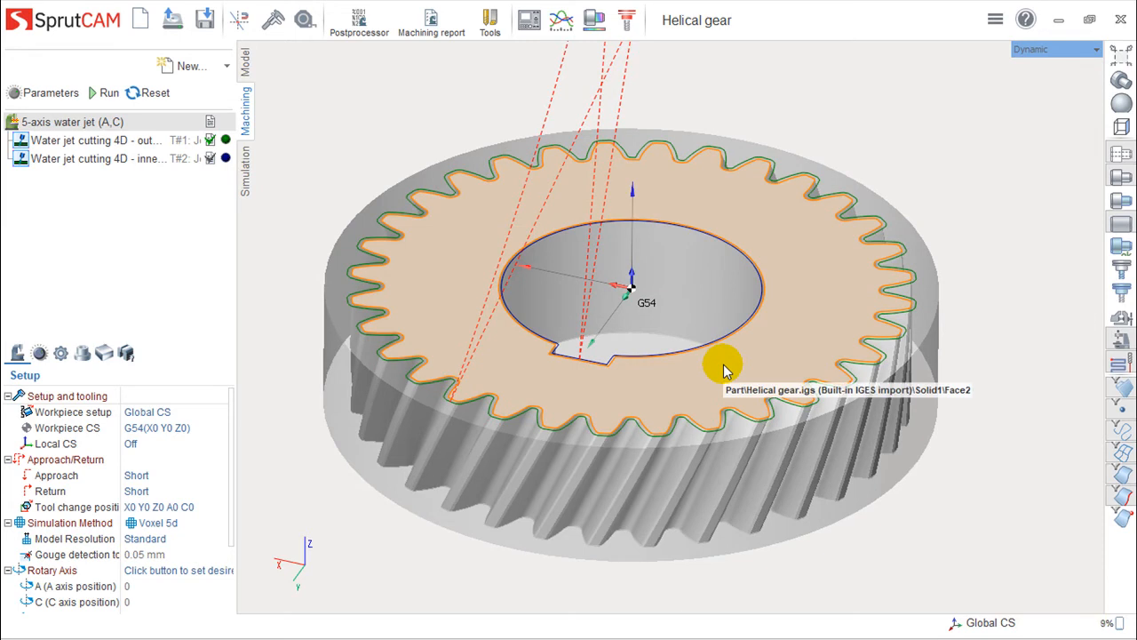
mouse_move(739, 363)
right_mouse_down()
mouse_move(723, 353)
mouse_move(736, 371)
right_mouse_up()
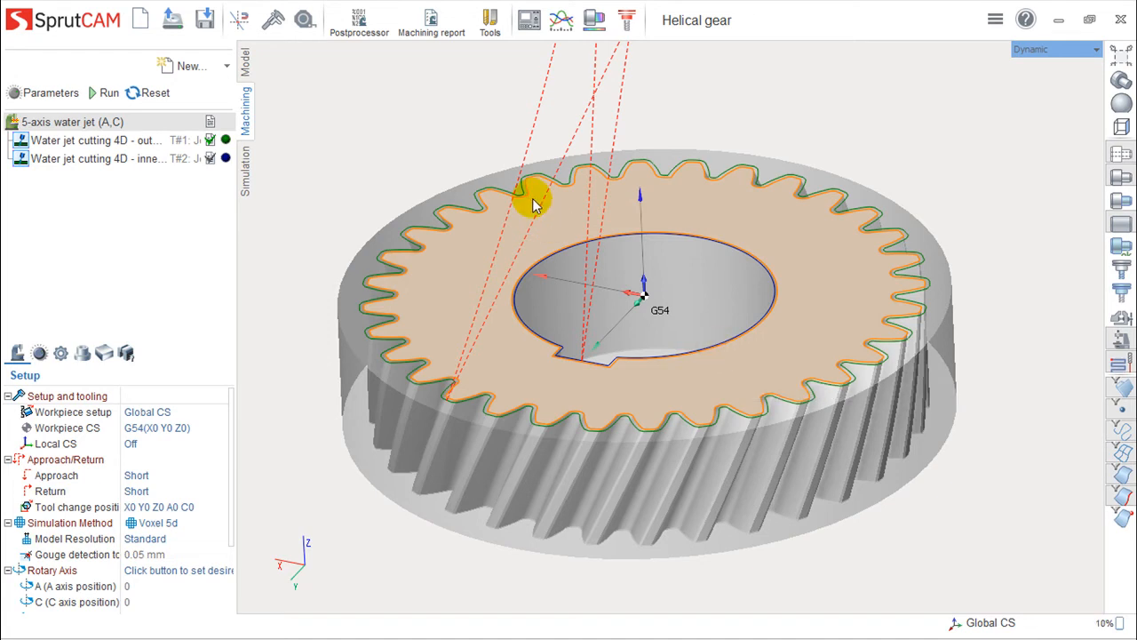
left_click(84, 142)
left_click(84, 157)
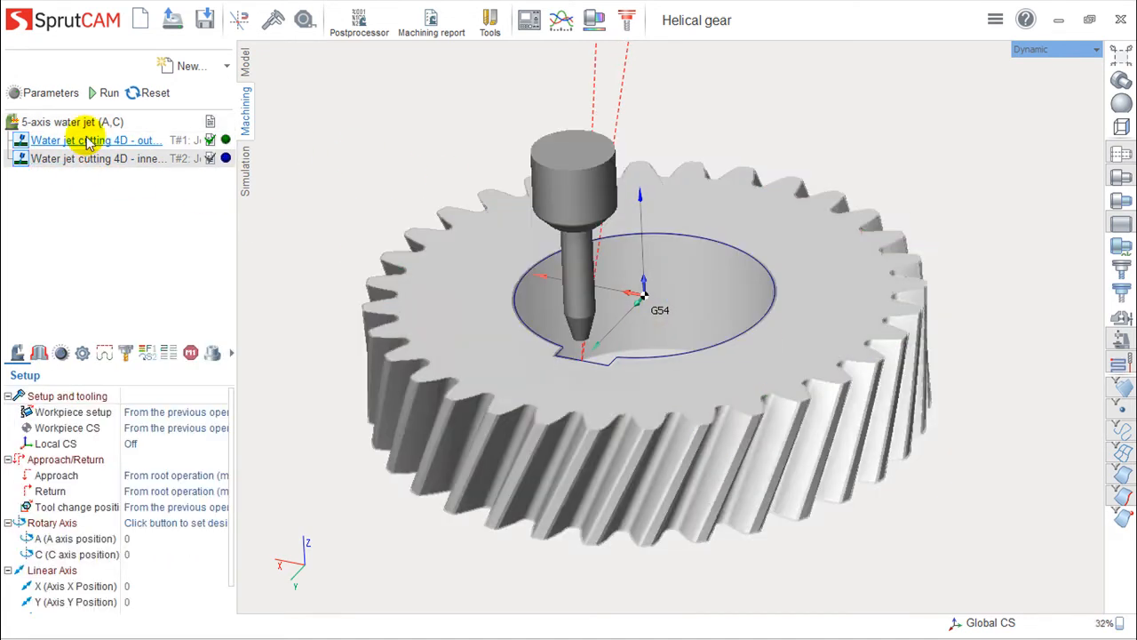
left_click(95, 142)
left_click(89, 159)
left_click(89, 141)
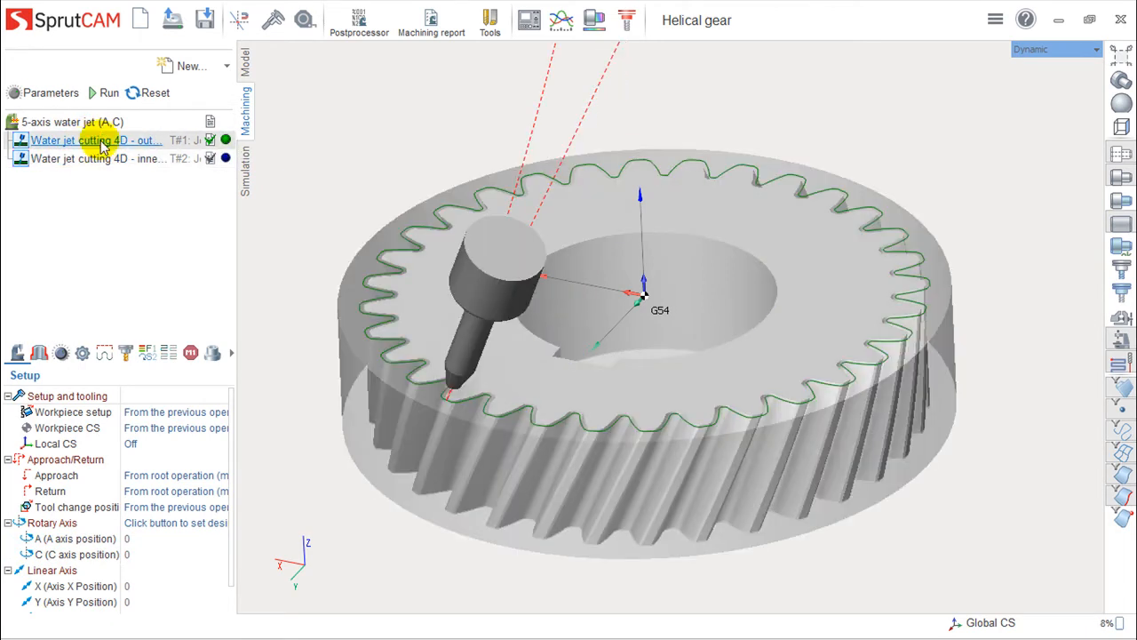
scroll(578, 249, "up", 2)
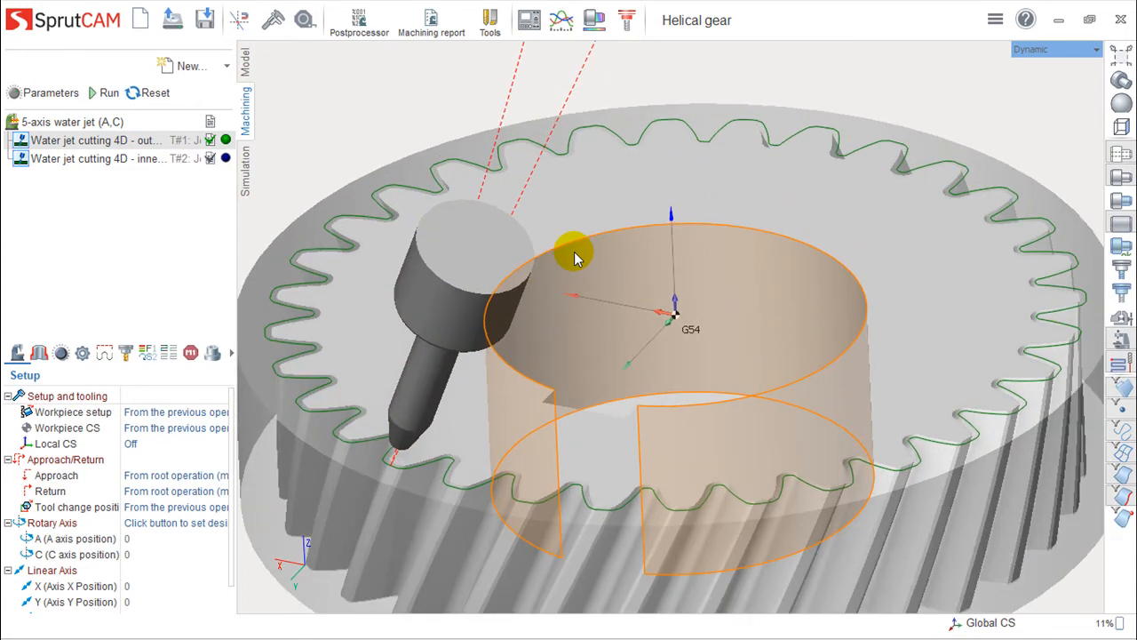
scroll(591, 266, "down", 3)
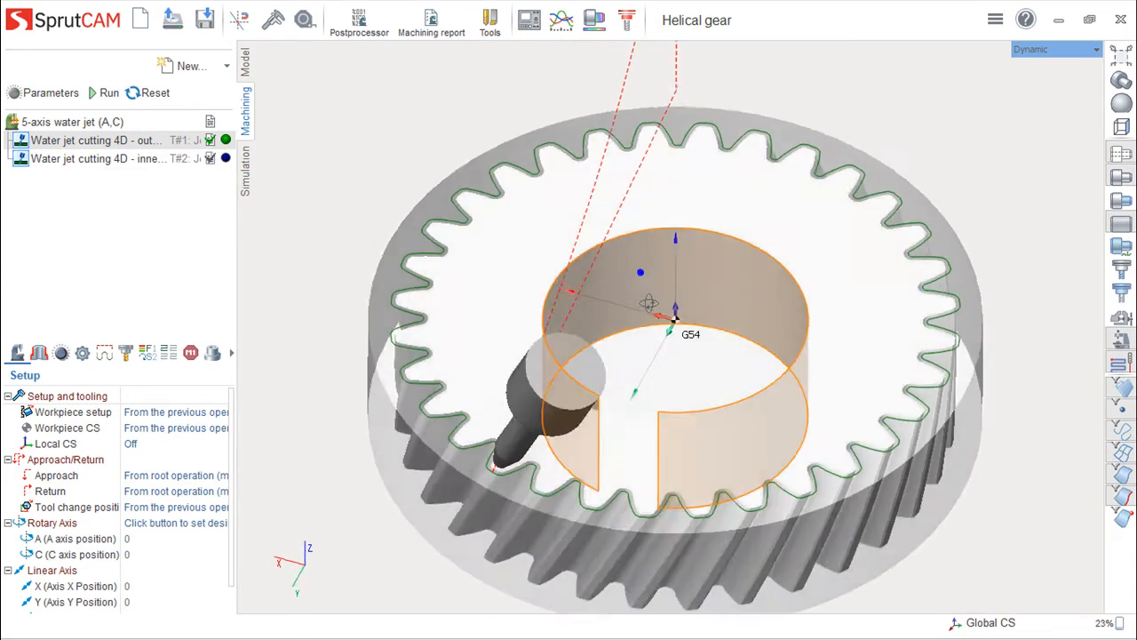
Browse the finishing operation types available for a new operation, including Jet cutting 4D, without creating one
left_click(228, 65)
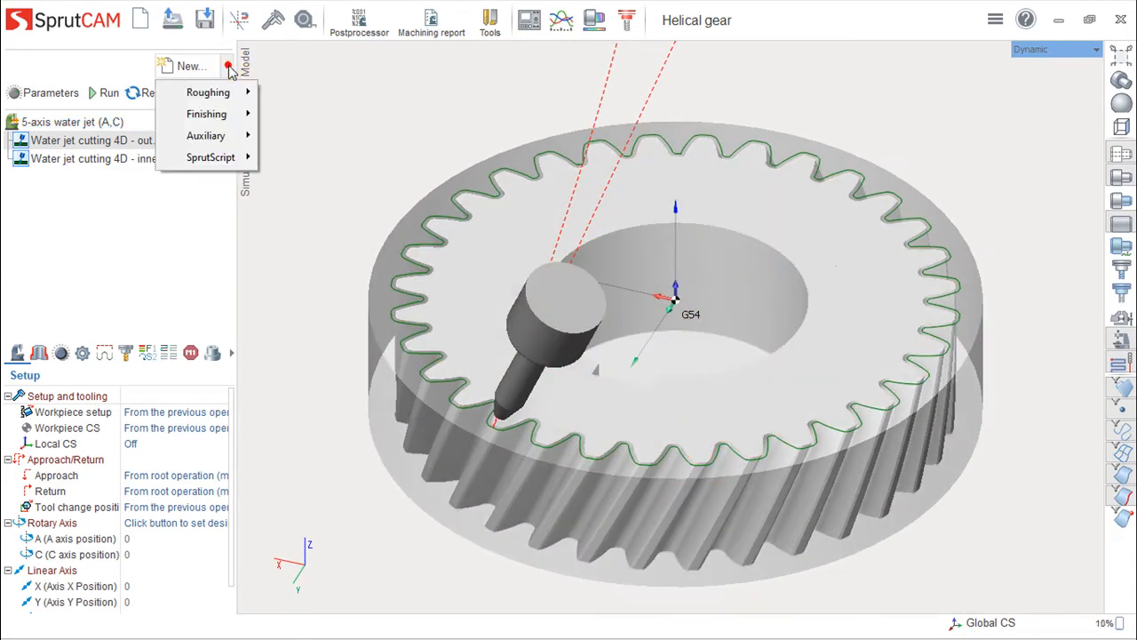
mouse_move(226, 114)
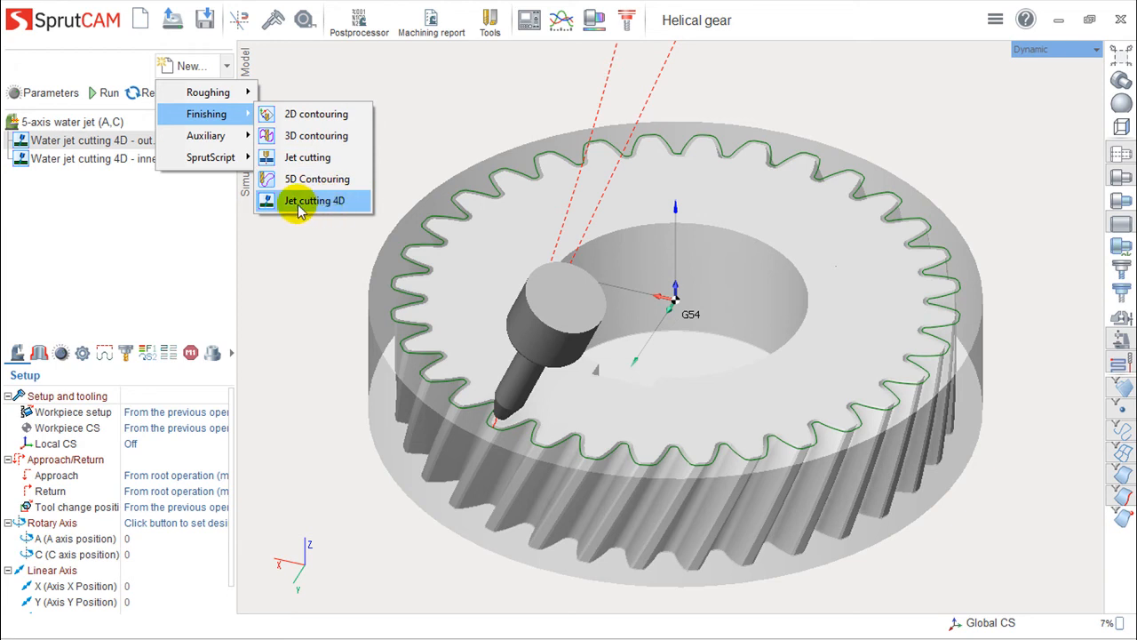
left_click(844, 28)
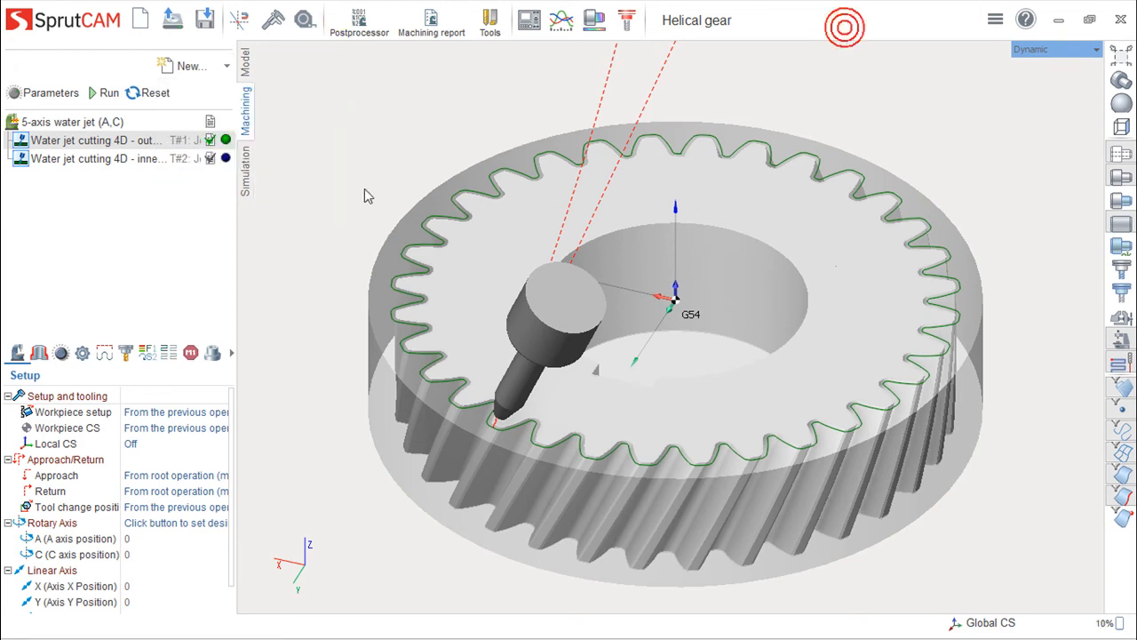
Run the machining simulation at reduced speed and examine the jet cutting the outer helical contour
left_click(246, 167)
left_click_drag(144, 140, 129, 140)
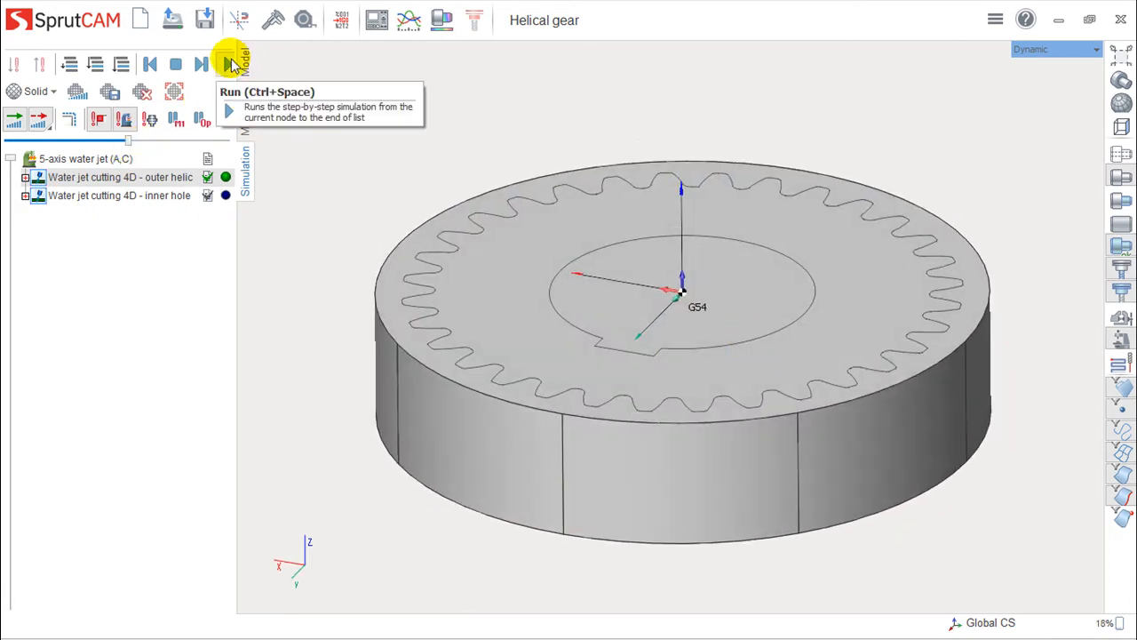
left_click(229, 64)
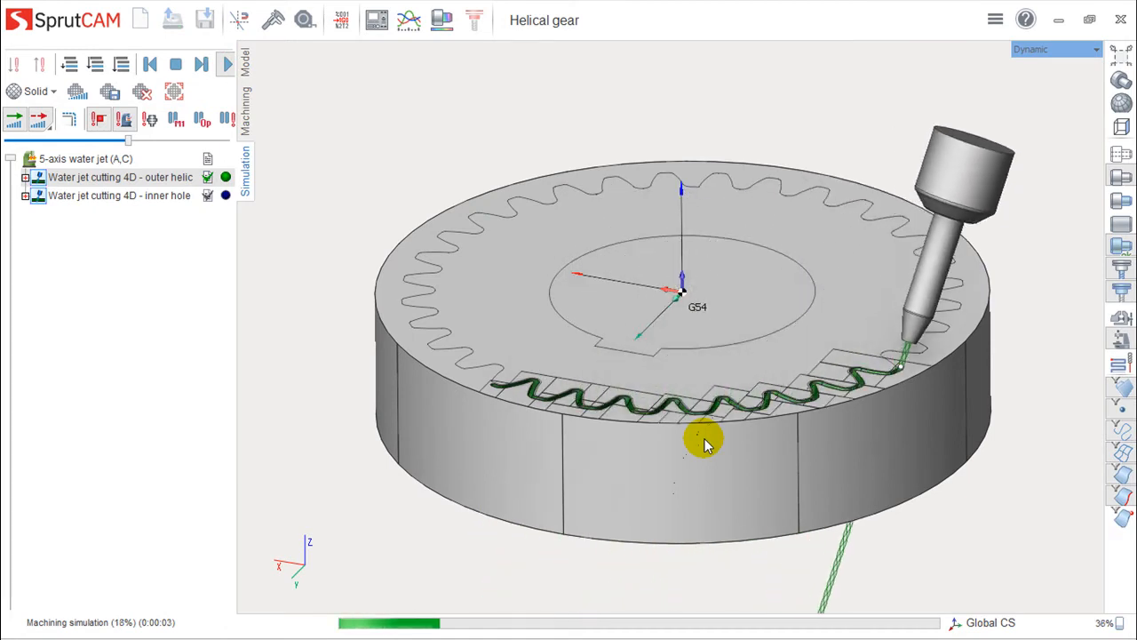
right_click_drag(681, 449, 538, 413)
middle_click_drag(623, 425, 644, 410)
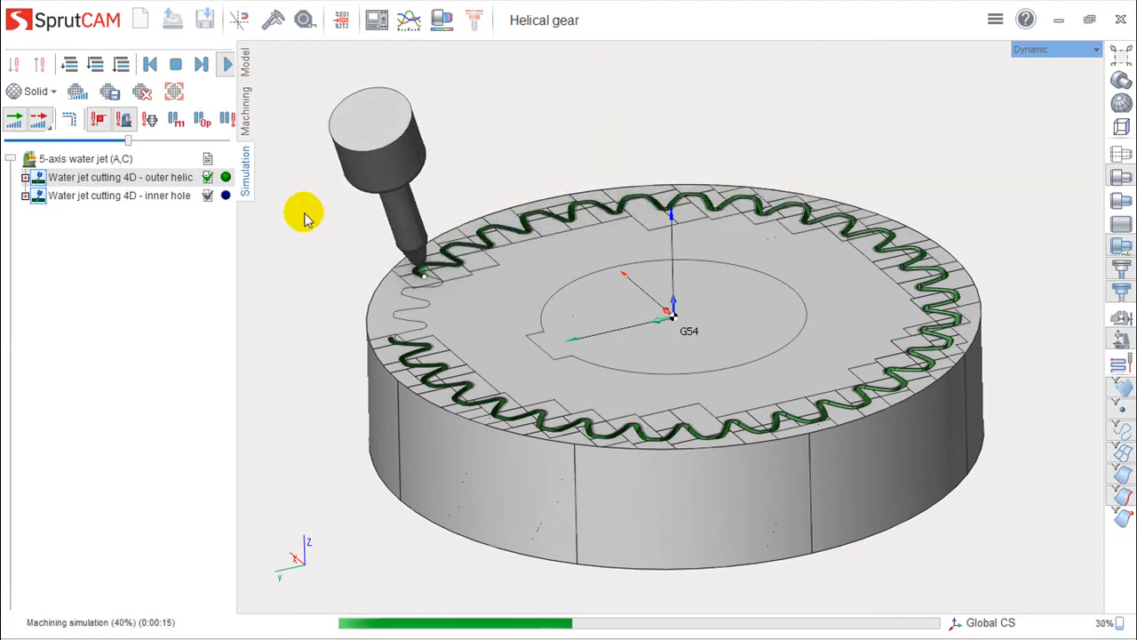
Slow the running simulation further and examine the inner hole cut with its keyway
left_click_drag(128, 139, 113, 142)
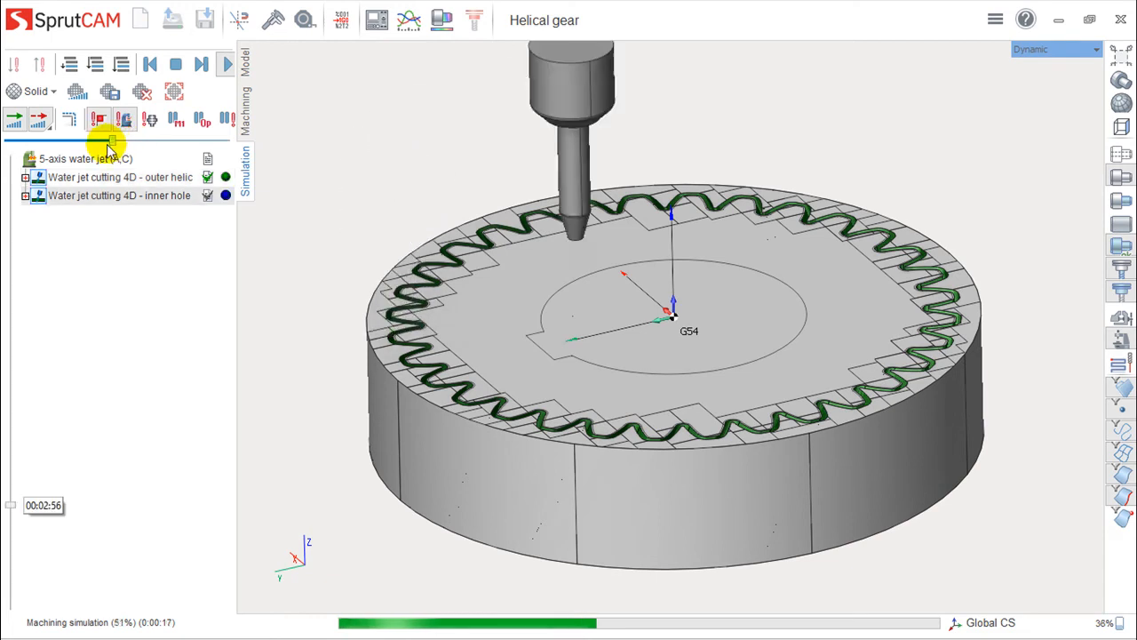
middle_click_drag(614, 250, 613, 286)
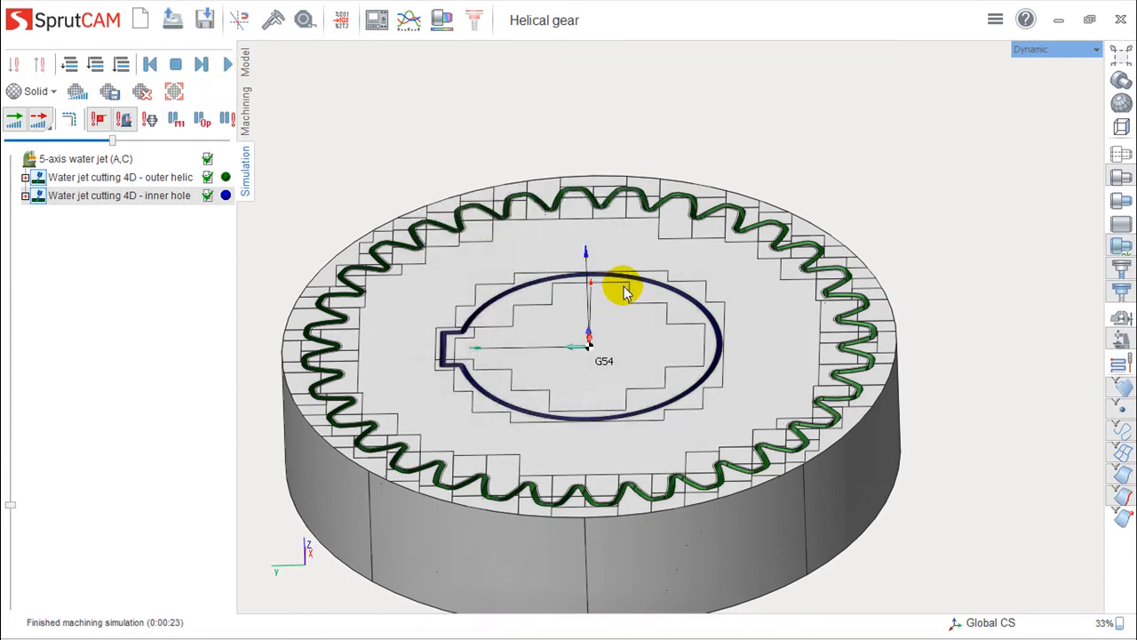
scroll(703, 325, "down", 3)
middle_click_drag(703, 325, 756, 335)
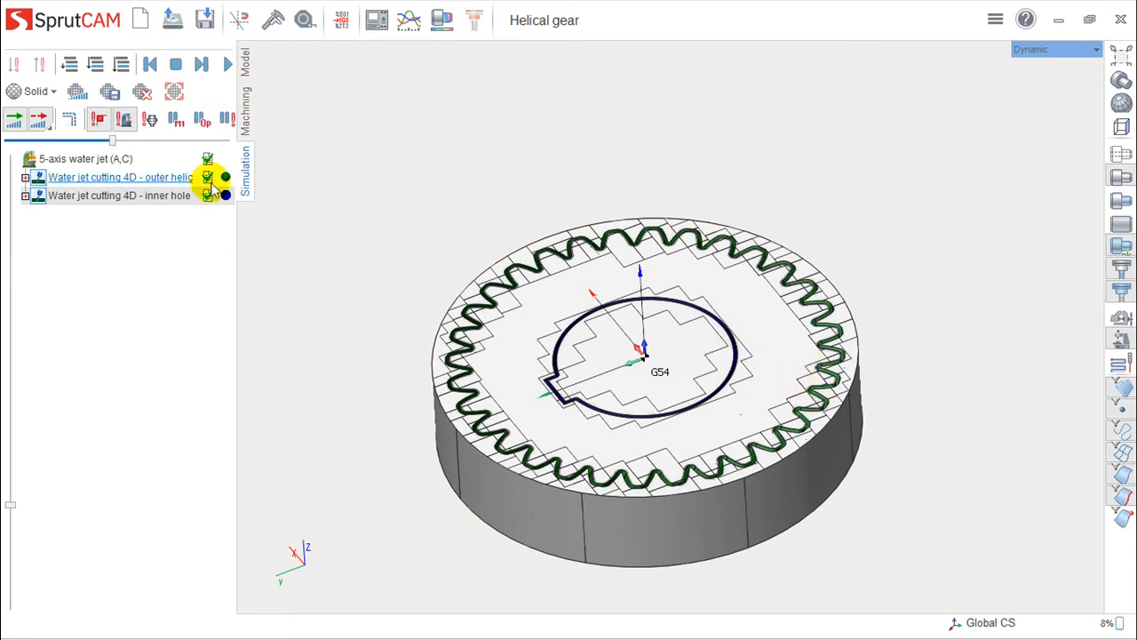
Return to the machining operations and review the outer helic operation's feeds, strategy, transformation and toolpath template parameters
left_click(246, 113)
mouse_move(879, 353)
middle_mouse_down()
mouse_move(830, 296)
mouse_move(886, 338)
middle_mouse_up()
scroll(742, 318, "up", 5)
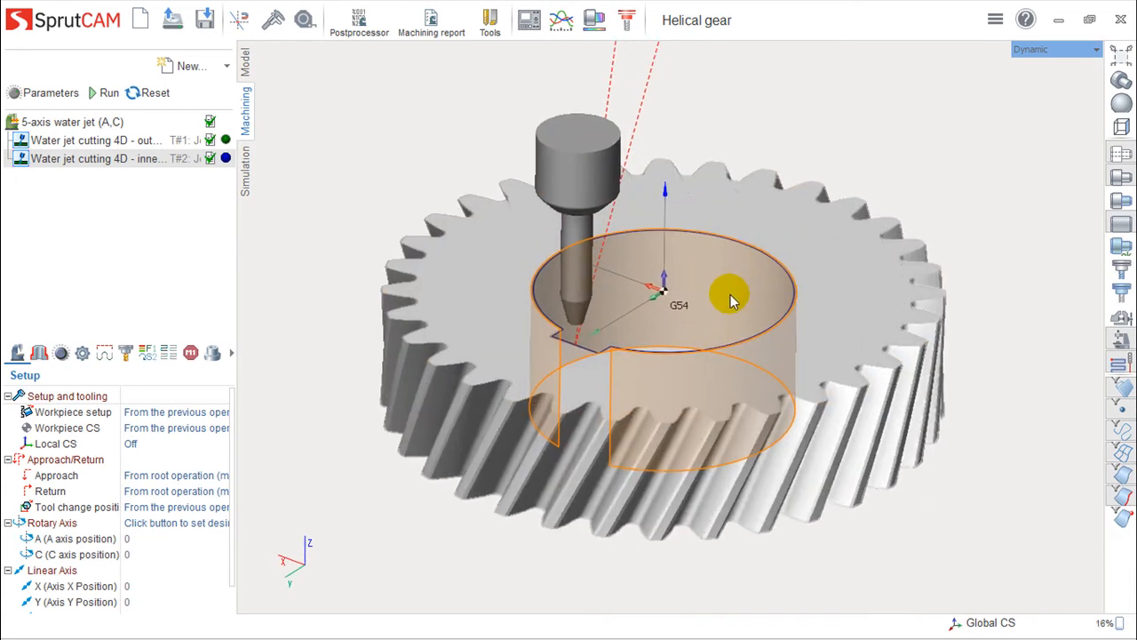
left_click(103, 142)
double_click(103, 142)
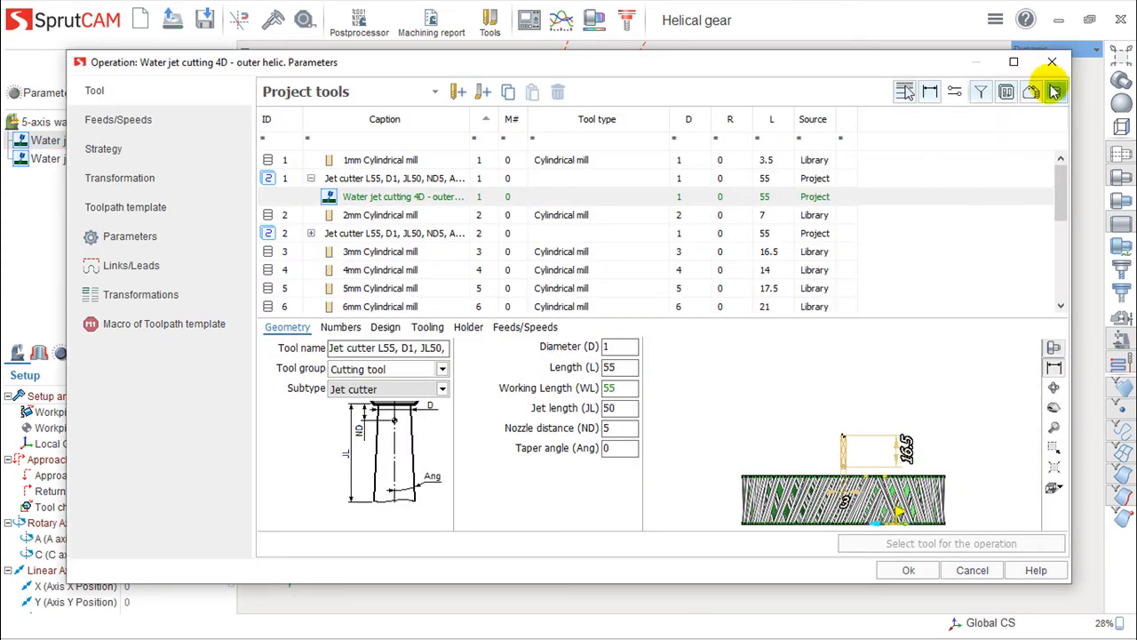
left_click(106, 121)
left_click(103, 148)
left_click(109, 178)
left_click(123, 209)
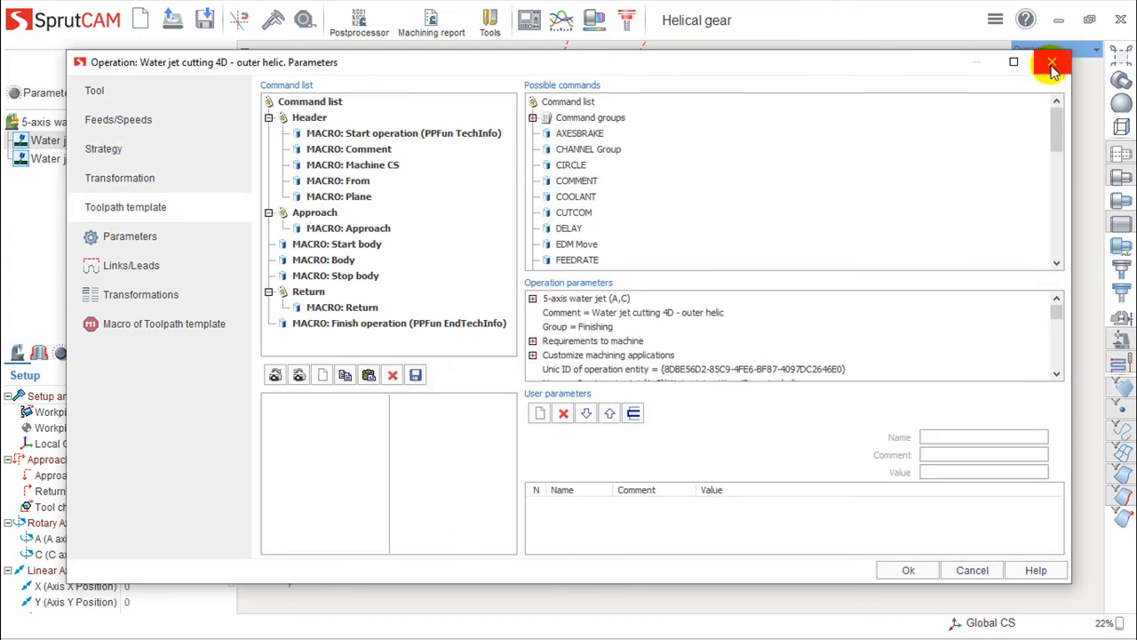
left_click(1052, 61)
Review the 5-axis water jet (A,C) machine's parameters, including its machine list, schema and simulation properties, and discard any changes
double_click(55, 124)
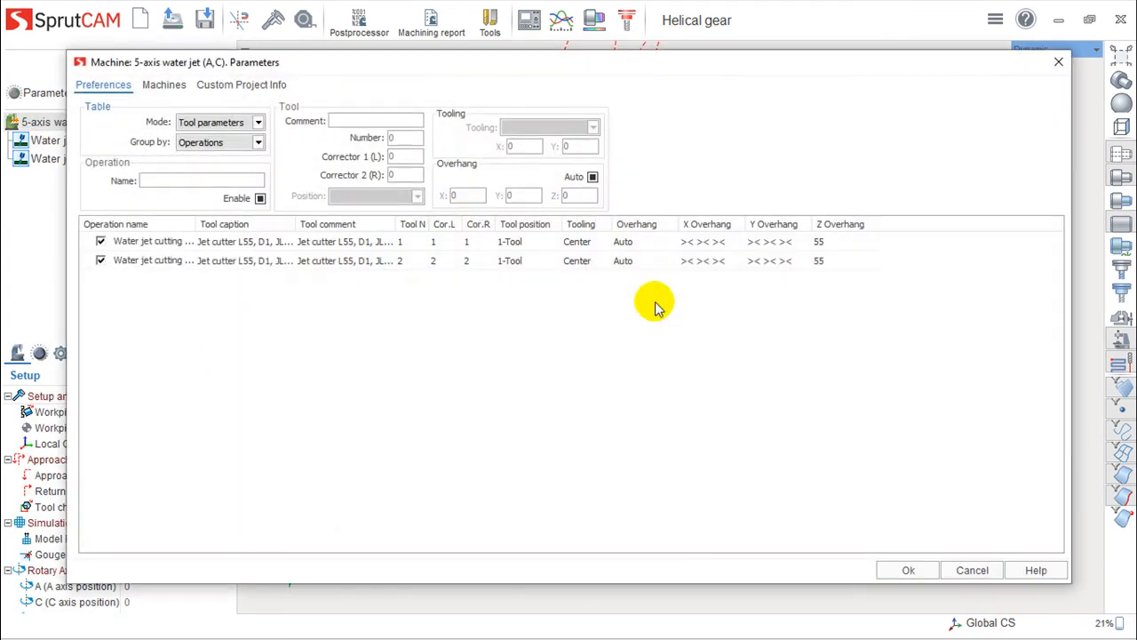
left_click(163, 84)
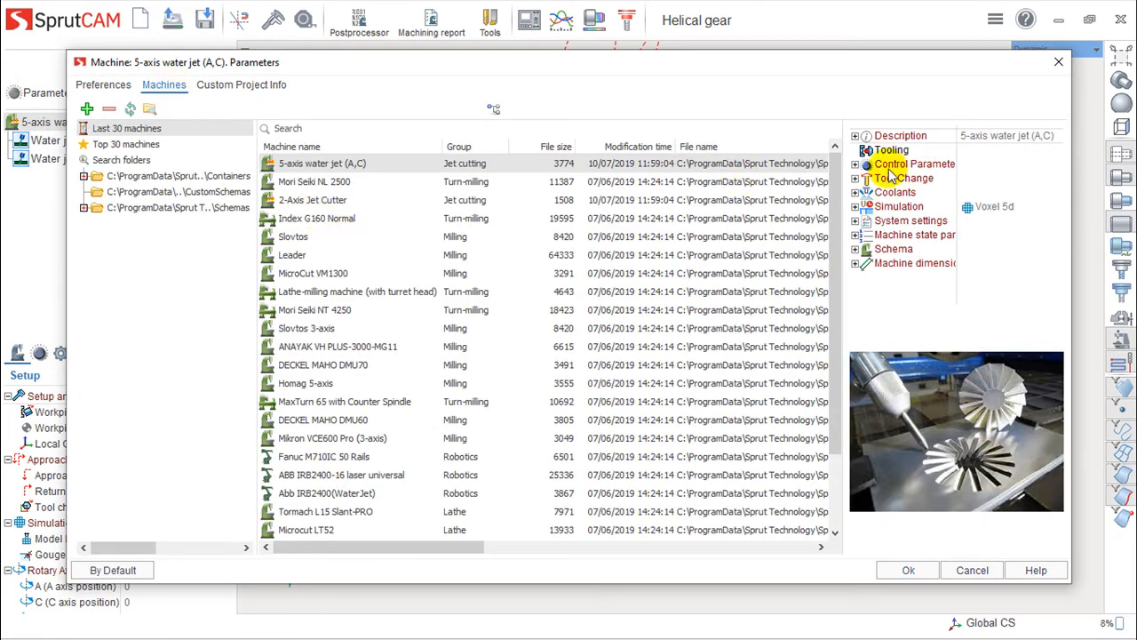
left_click(855, 263)
left_click(855, 249)
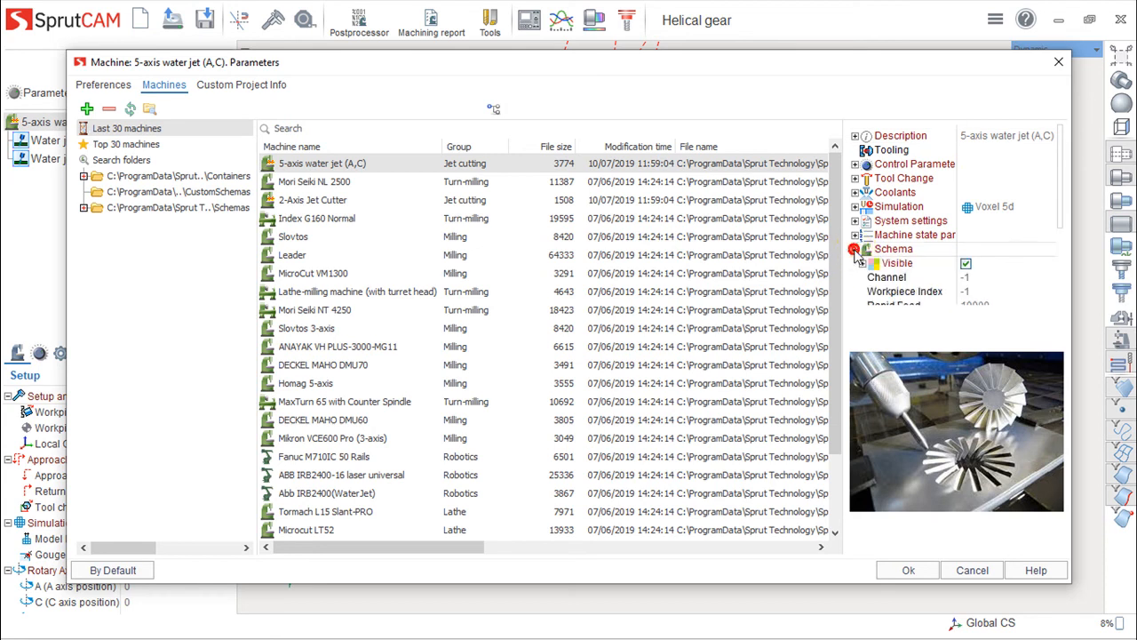
left_click(855, 207)
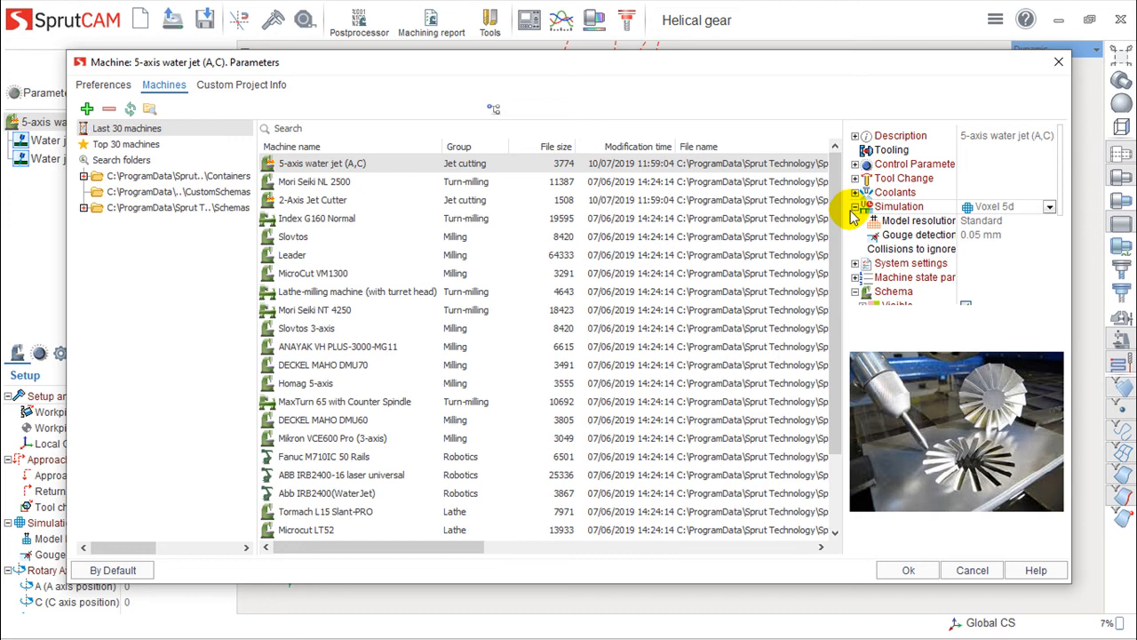
left_click(971, 570)
left_click(759, 418)
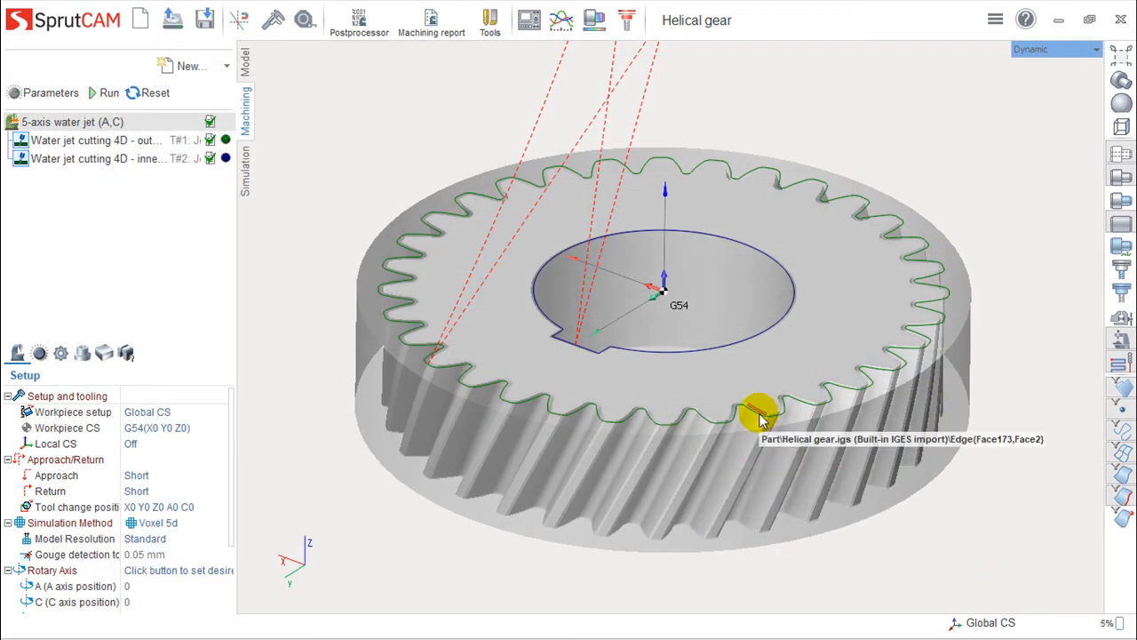
Open the outer helic operation's tool parameters and examine the jet cutter's geometry and available subtypes
left_click(80, 141)
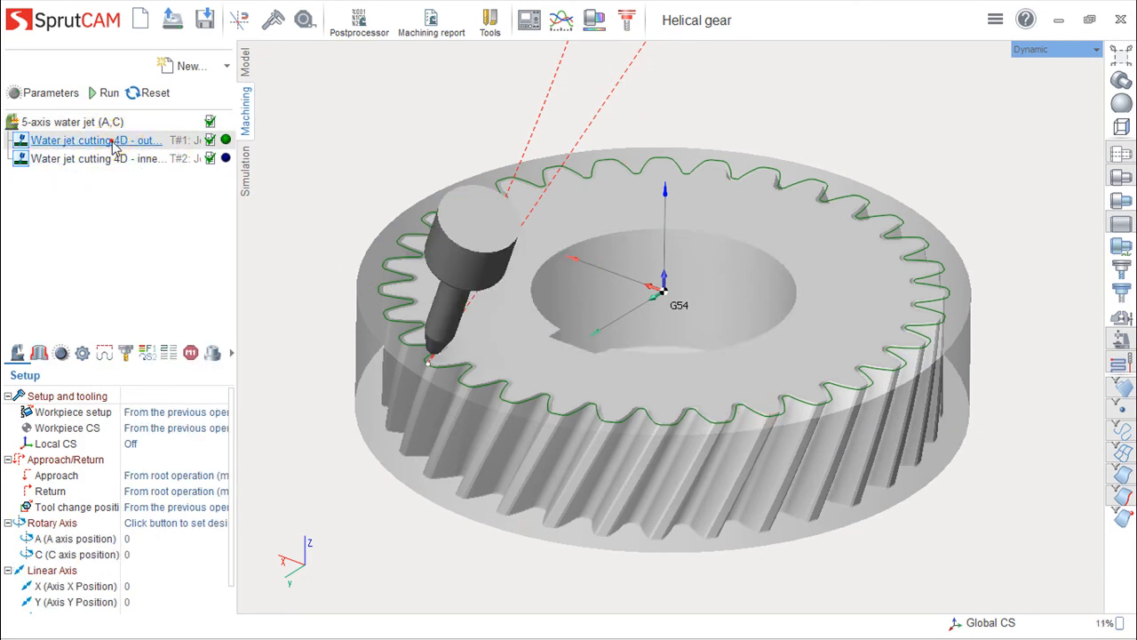
double_click(76, 142)
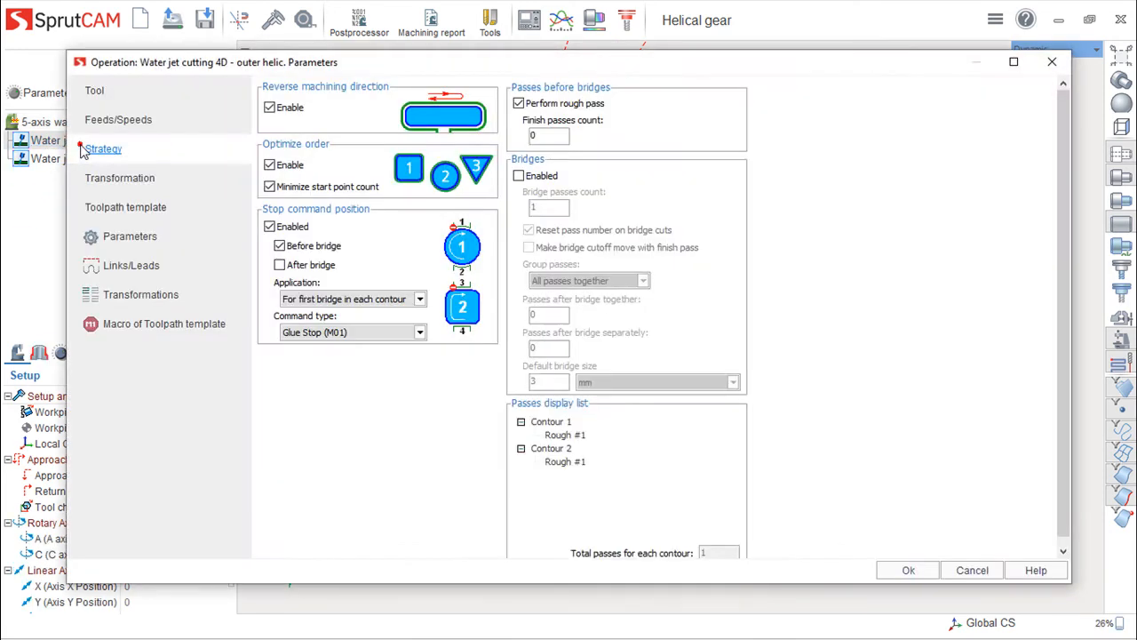
left_click(93, 88)
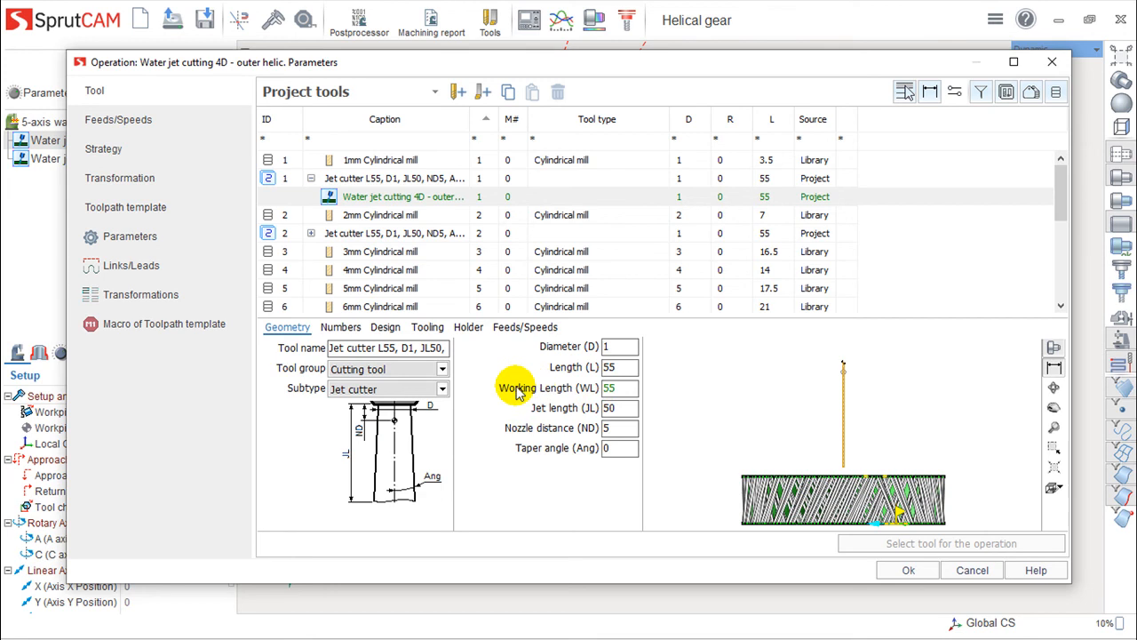
left_click(441, 391)
left_click(441, 392)
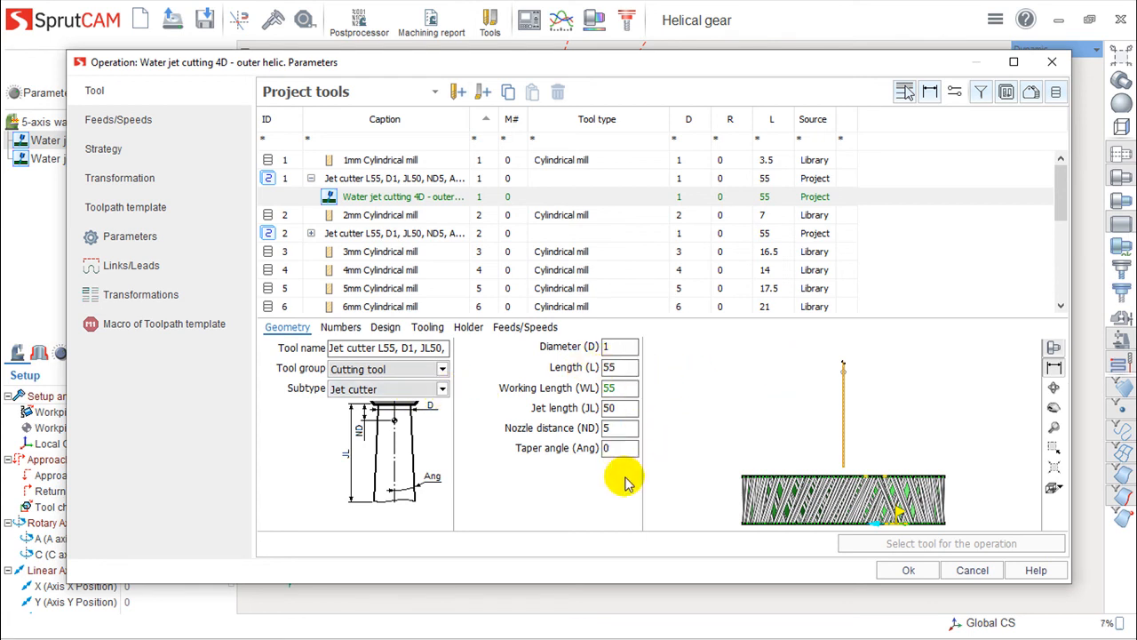
Review the jet cutter's numbers, design, tooling, holder and feeds/speeds settings, and close the operation parameters without saving
left_click(340, 328)
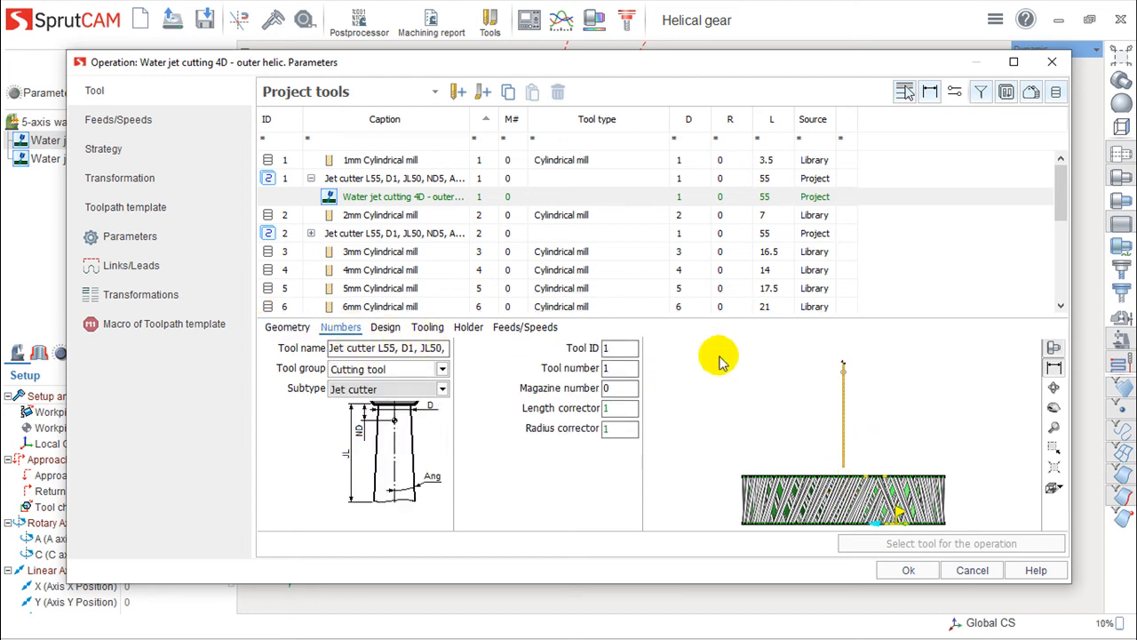
left_click(387, 329)
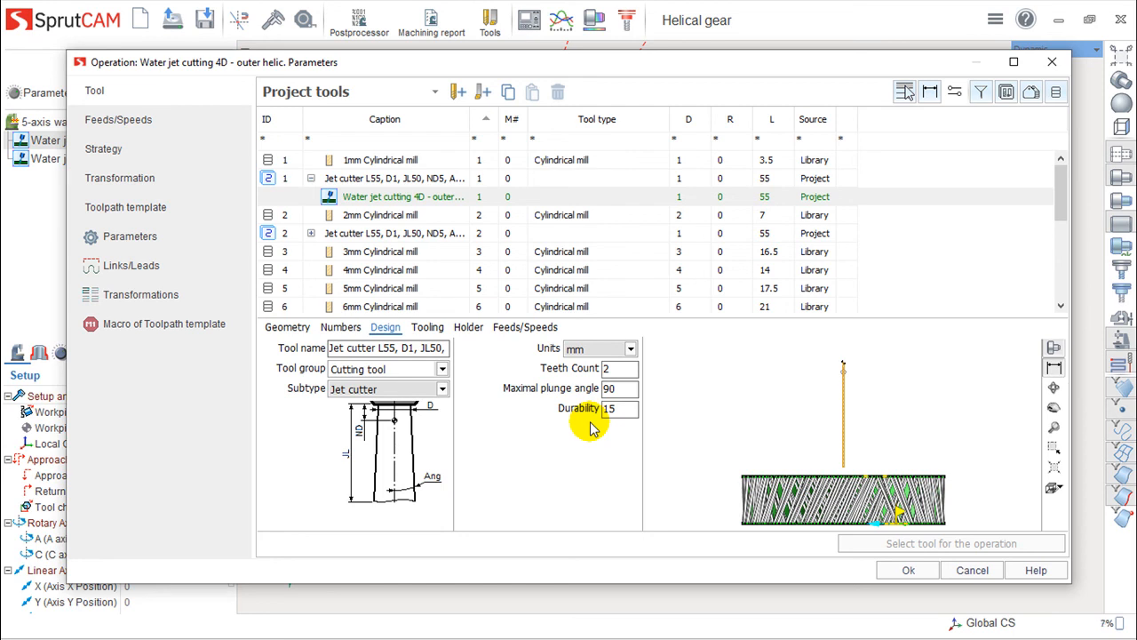
left_click(430, 327)
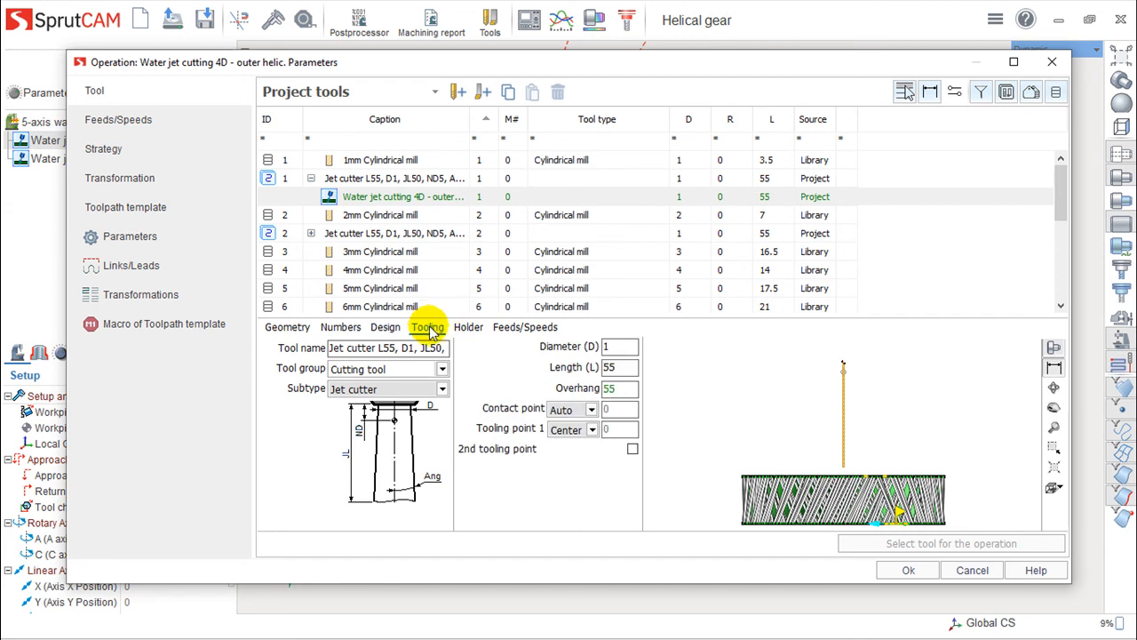
left_click(473, 327)
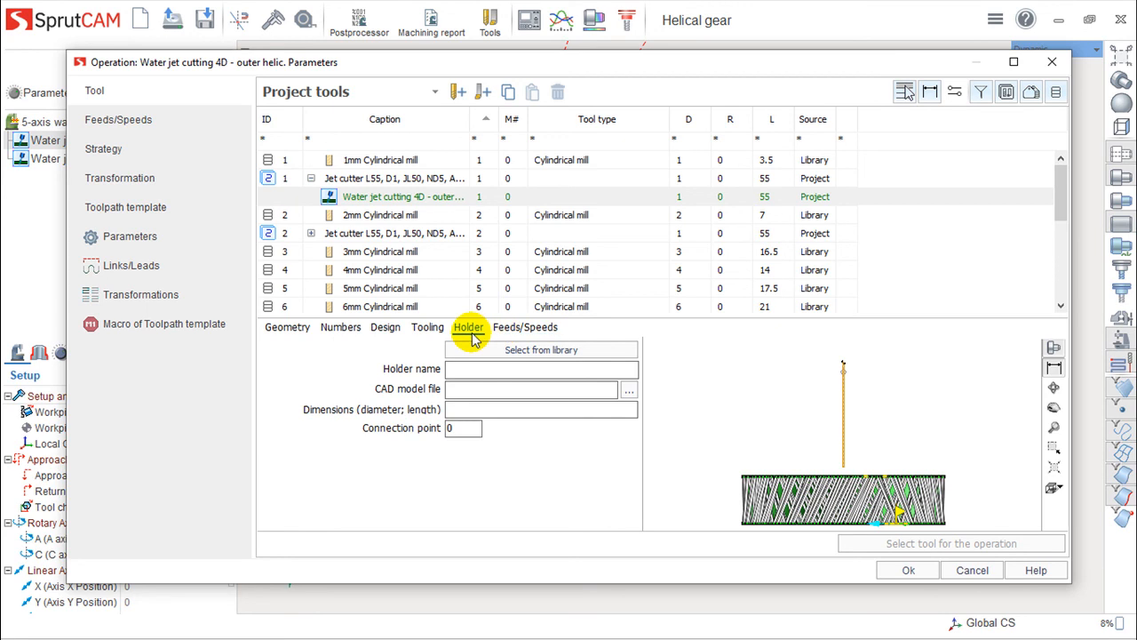
left_click(519, 328)
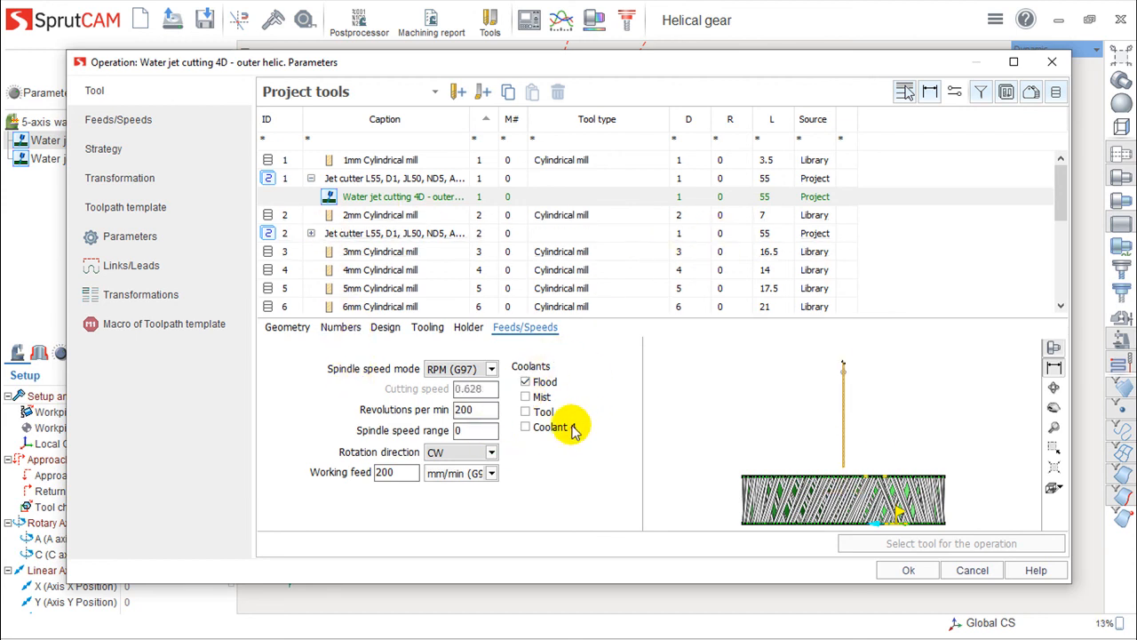
left_click(972, 569)
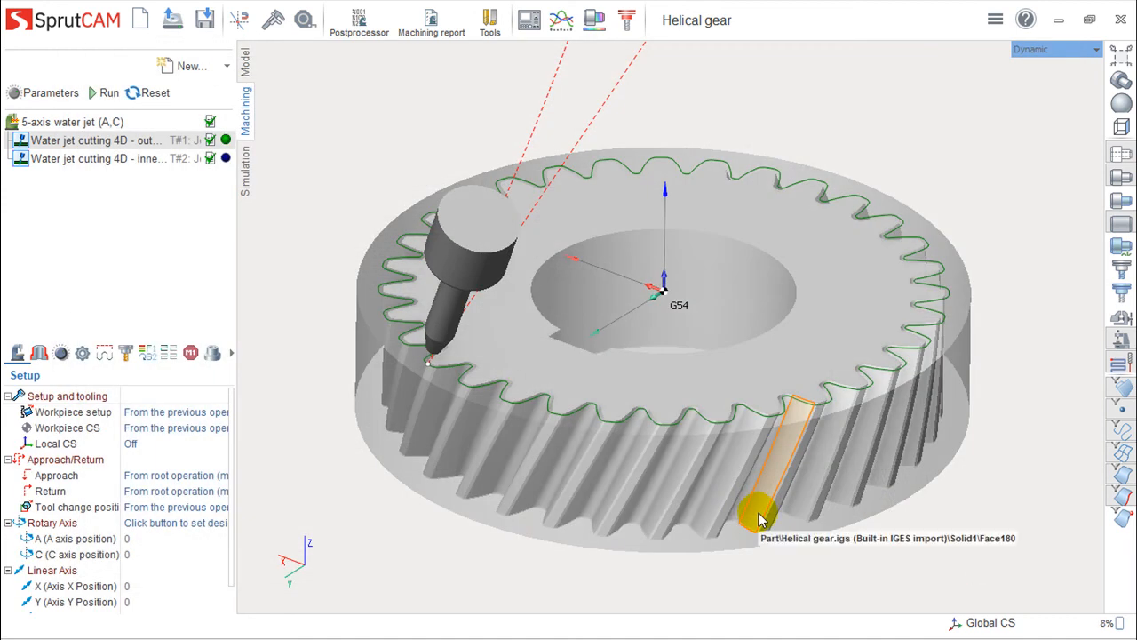